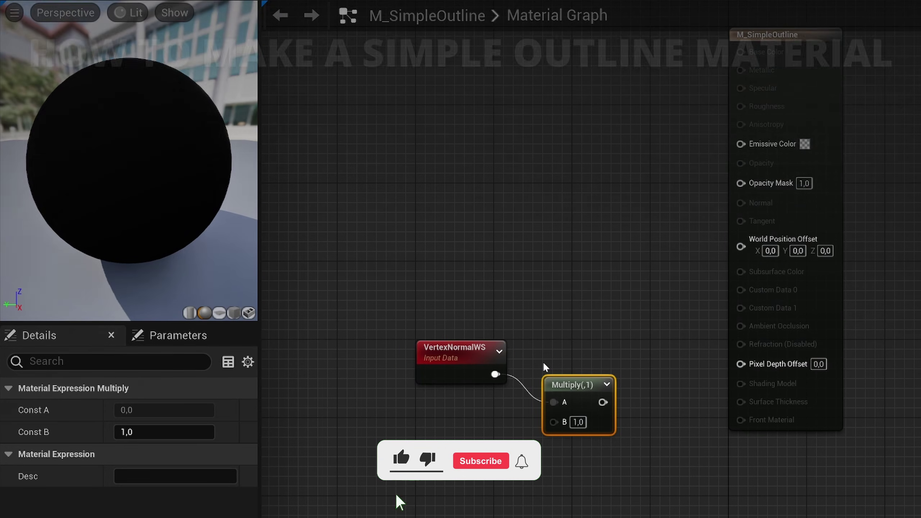
Step: Straighten the wire between the VertexNormalWS and Multiply nodes
{"action": "left_click_drag", "start_coordinate": [488, 308], "coordinate": [616, 409]}
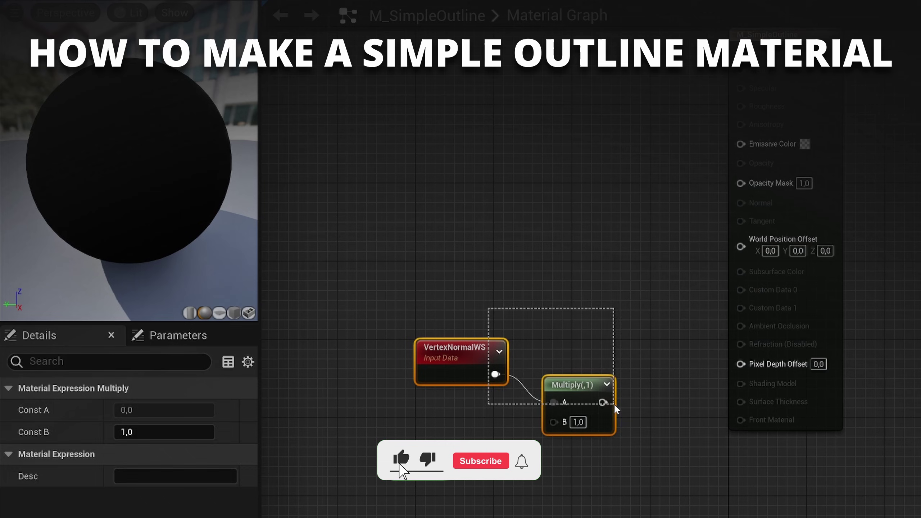
{"action": "key", "text": "q"}
{"action": "left_click", "coordinate": [561, 429]}
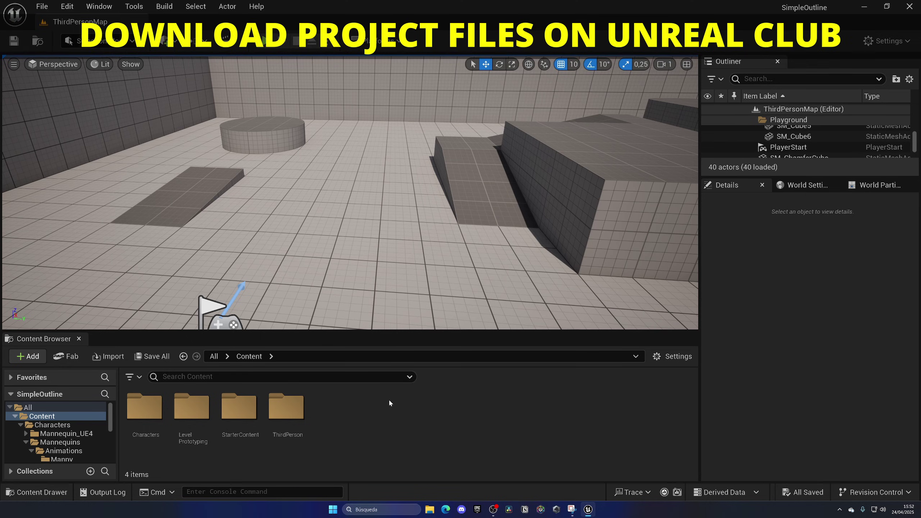
Step: Create a new material asset named M_SimpleOutline in the Content Browser
{"action": "right_click", "coordinate": [387, 404]}
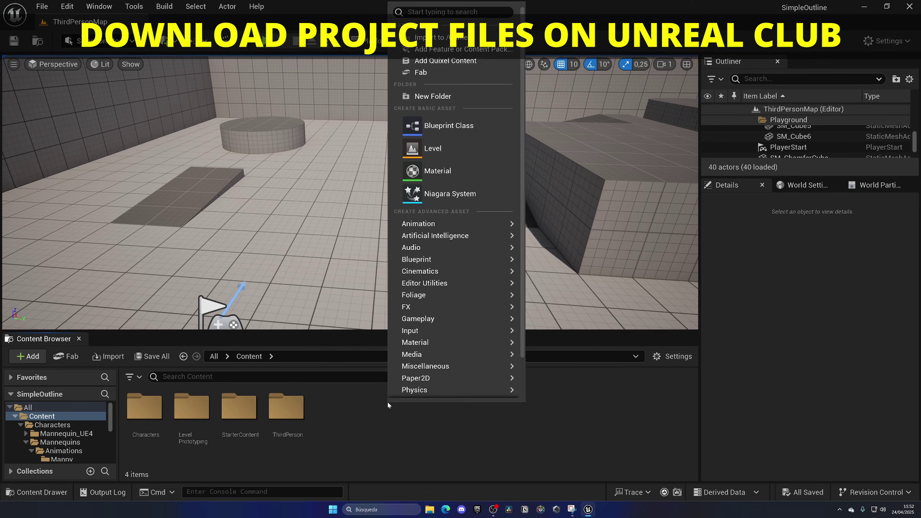
{"action": "left_click", "coordinate": [450, 169]}
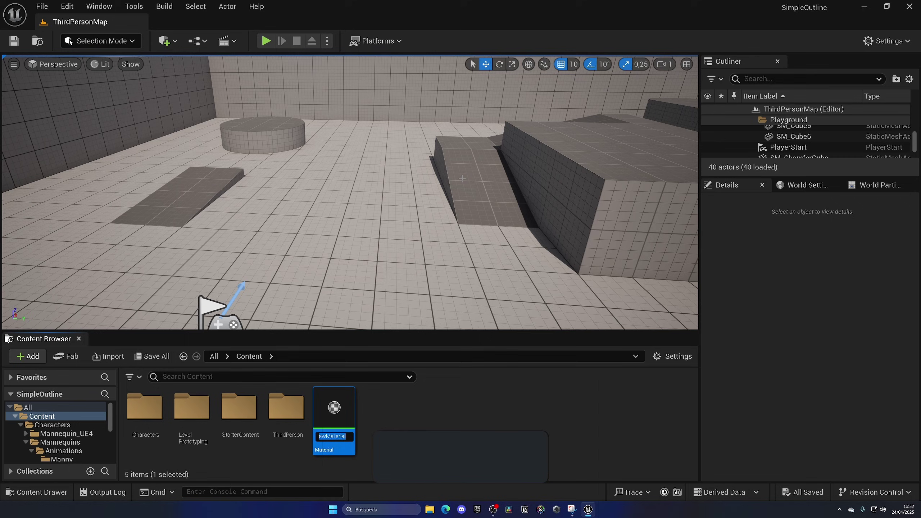
{"action": "type", "text": "M"}
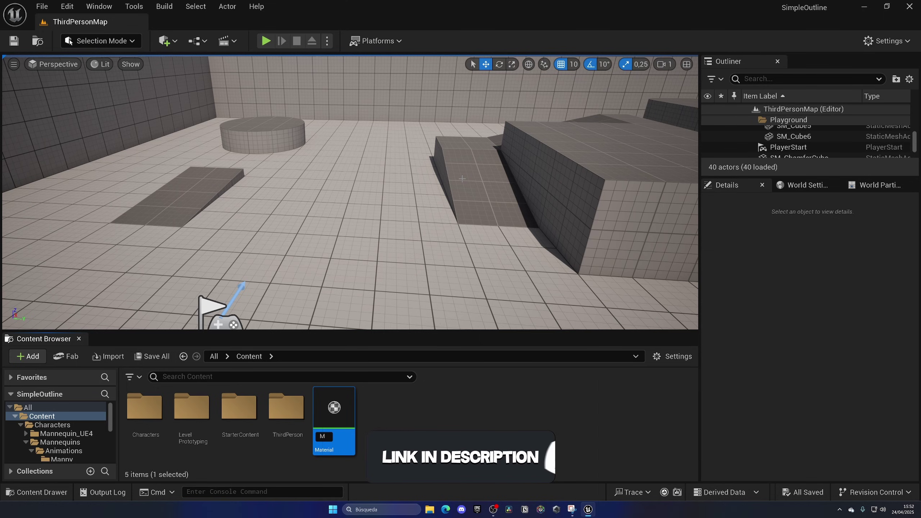
{"action": "type", "text": "_Simple"}
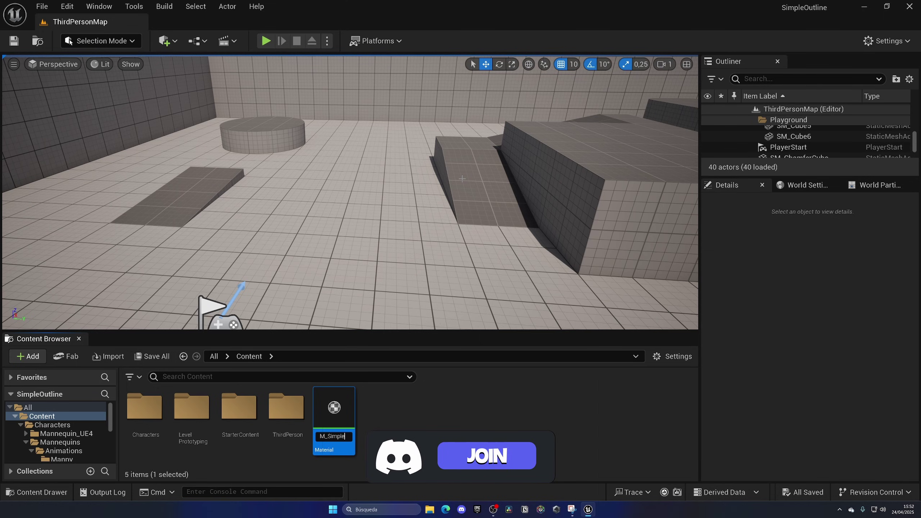
{"action": "type", "text": "Outline"}
{"action": "key", "text": "Return"}
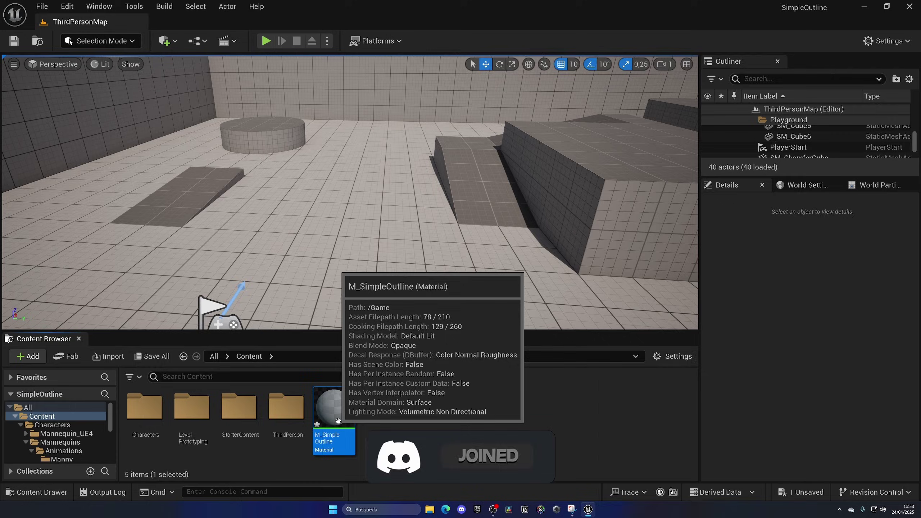
Step: Open M_SimpleOutline and set its Blend Mode to Masked and Shading Model to Unlit
{"action": "double_click", "coordinate": [339, 424]}
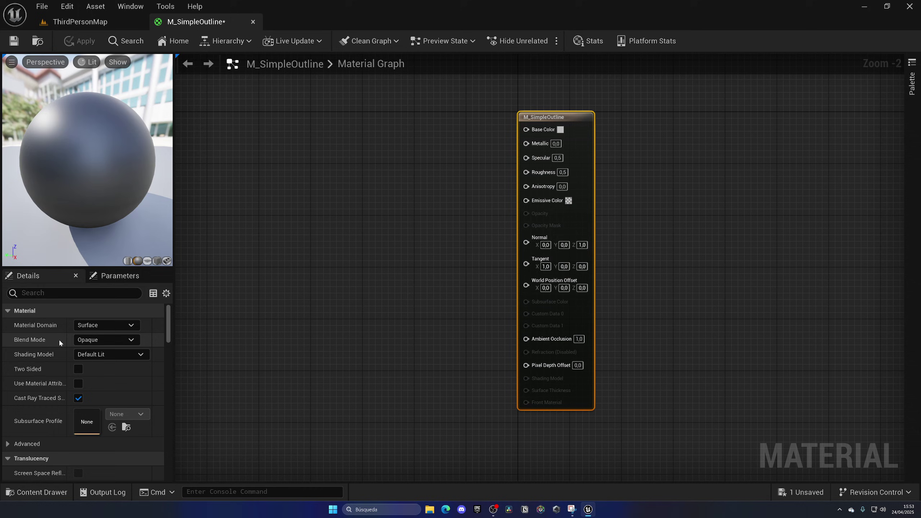
{"action": "left_click", "coordinate": [137, 340]}
{"action": "left_click", "coordinate": [92, 357]}
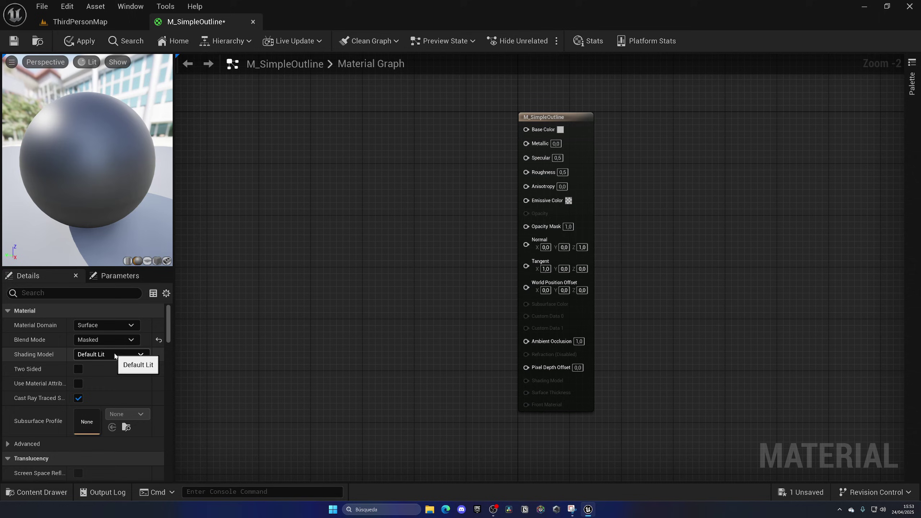
{"action": "left_click", "coordinate": [93, 355]}
{"action": "left_click", "coordinate": [87, 364]}
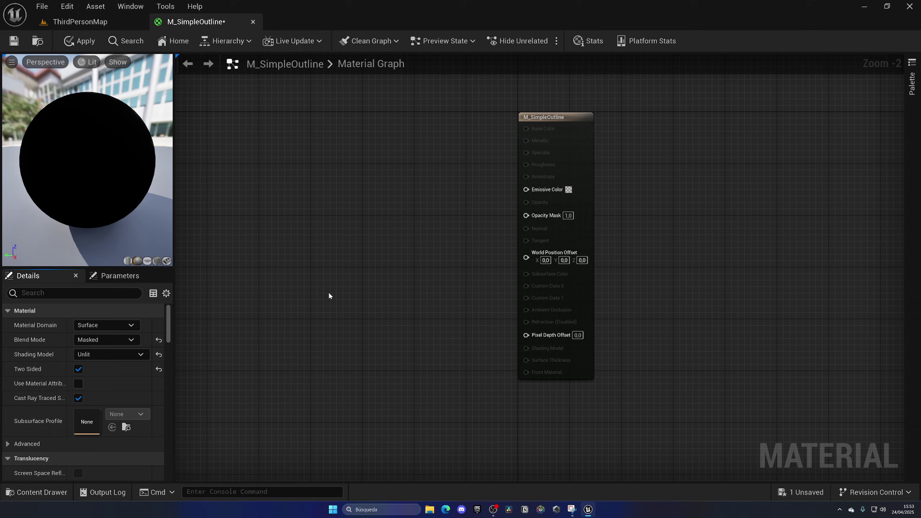
Step: Add a VertexNormalWS node to the material graph
{"action": "right_click", "coordinate": [329, 321]}
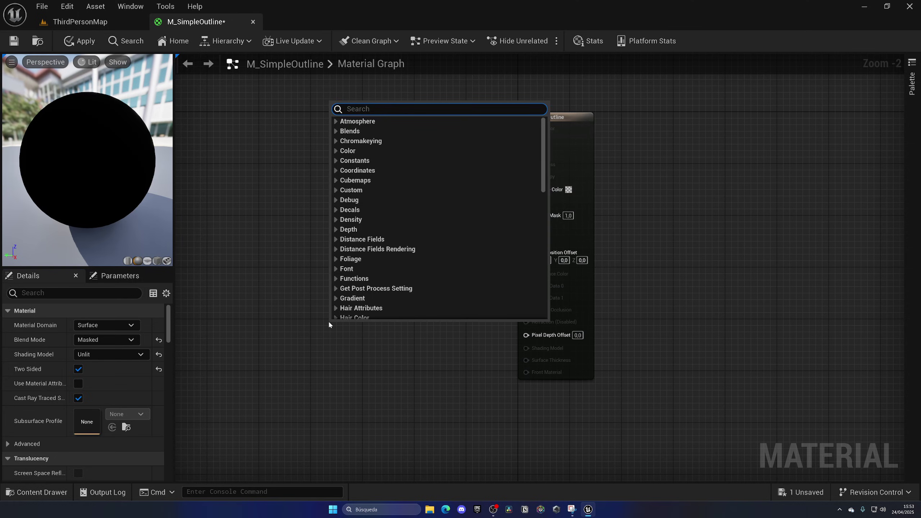
{"action": "type", "text": "vertex"}
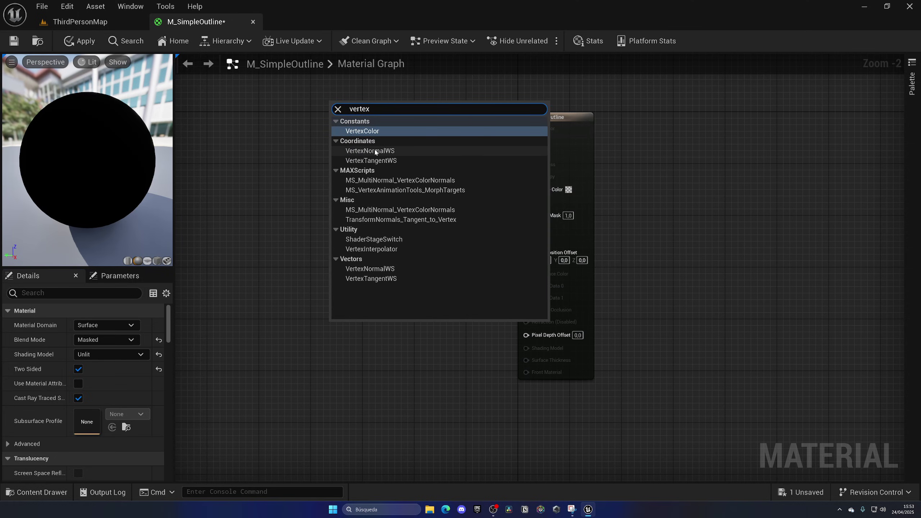
{"action": "left_click", "coordinate": [370, 150]}
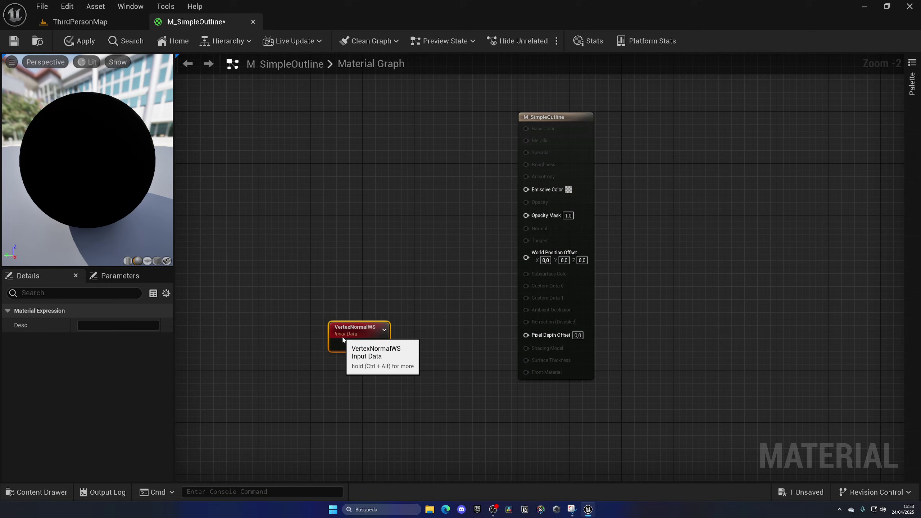
{"action": "right_click_drag", "start_coordinate": [341, 353], "coordinate": [308, 312]}
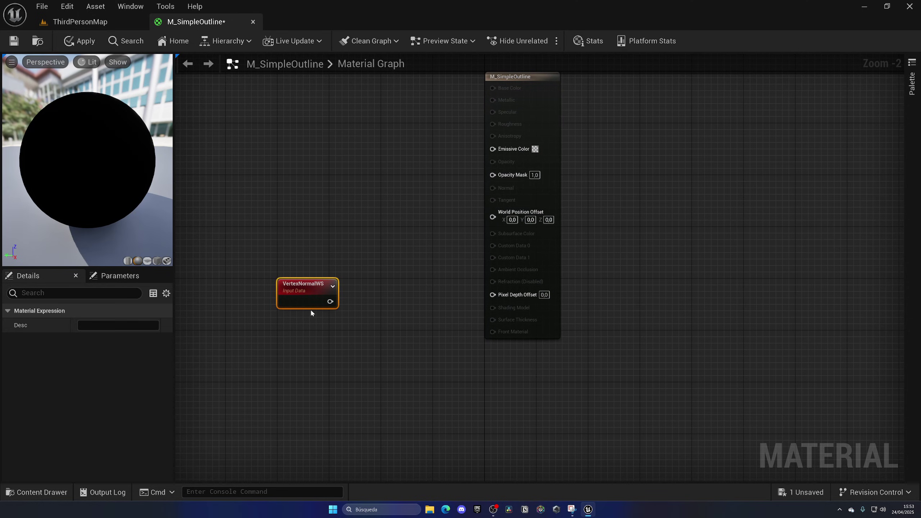
Step: Multiply VertexNormalWS by 1.2 and wire the result into World Position Offset
{"action": "left_click_drag", "start_coordinate": [329, 301], "coordinate": [362, 296]}
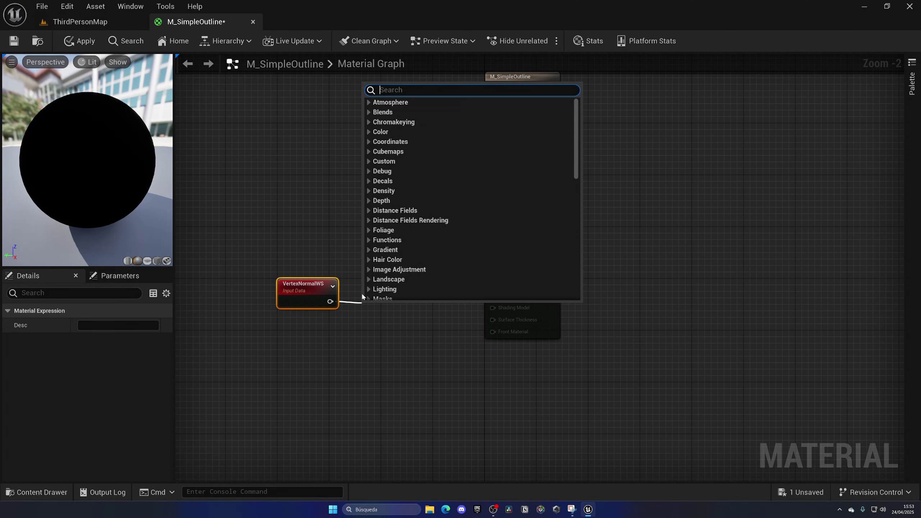
{"action": "key", "text": "Escape"}
{"action": "left_click", "coordinate": [362, 296]}
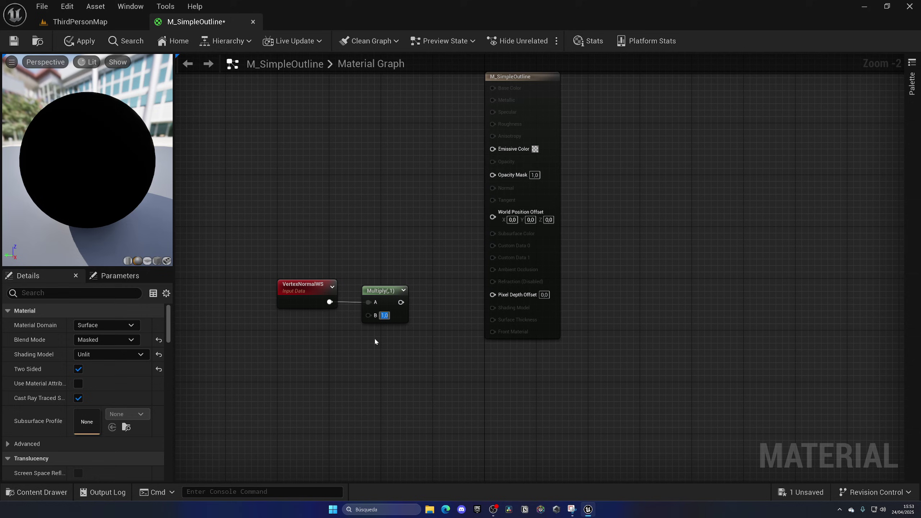
{"action": "type", "text": "2"}
{"action": "key", "text": "Return"}
{"action": "left_click_drag", "start_coordinate": [405, 302], "coordinate": [501, 218]}
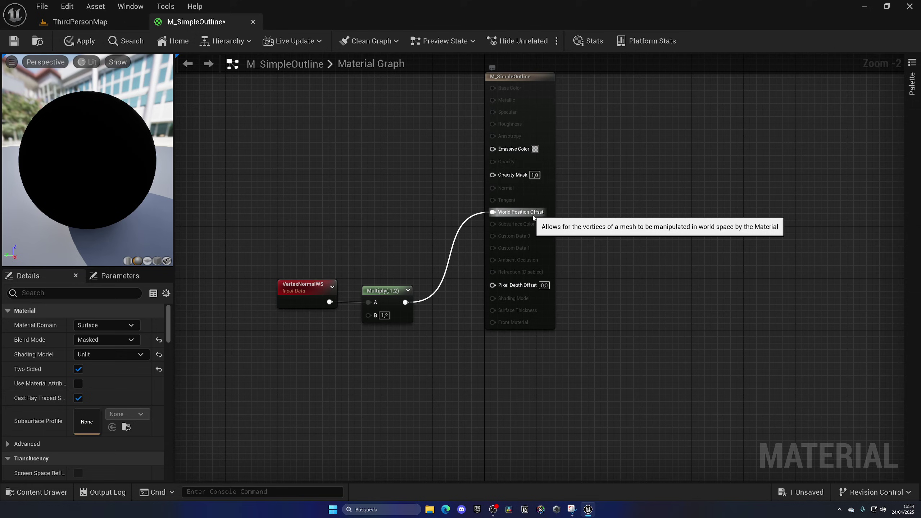
{"action": "right_click_drag", "start_coordinate": [346, 172], "coordinate": [361, 196]}
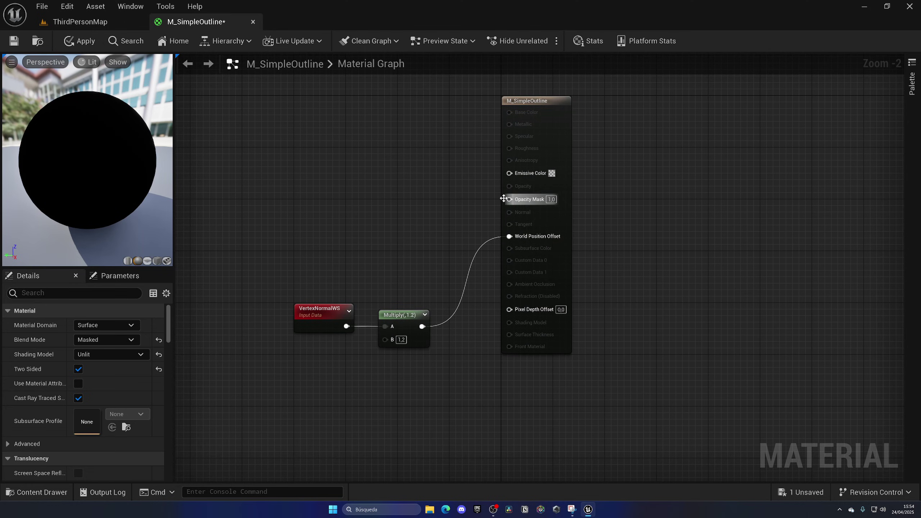
{"action": "mouse_move", "coordinate": [508, 199]}
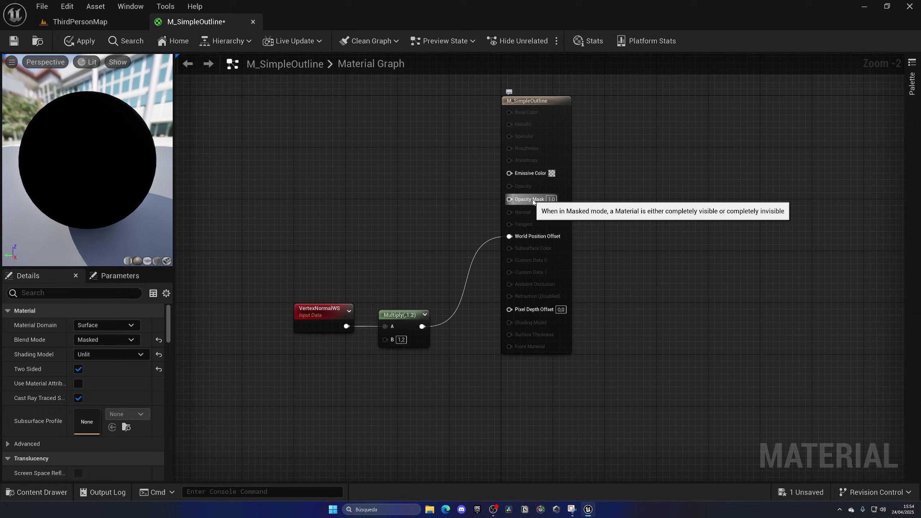
Step: Paste a TwoSidedSign node and run it through a OneMinus node into Opacity Mask
{"action": "right_click", "coordinate": [294, 194]}
{"action": "type", "text": "texcoo"}
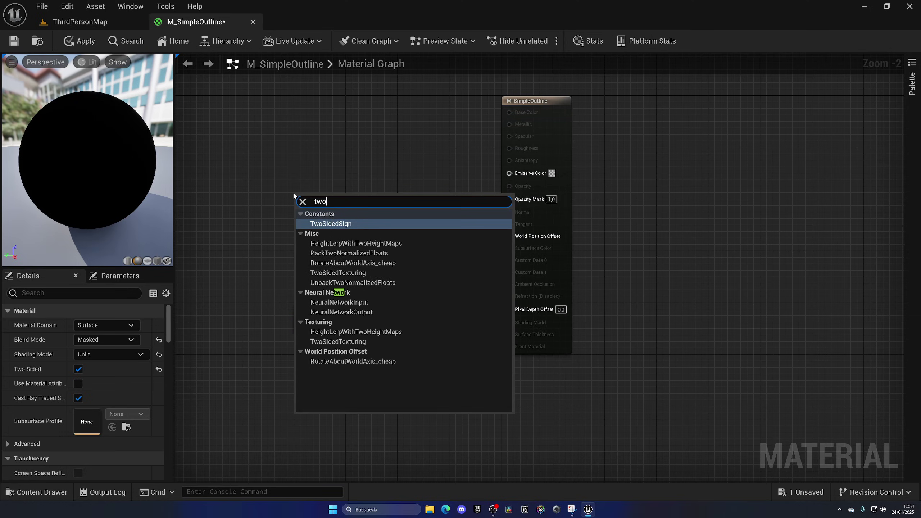
{"action": "key", "text": "Escape"}
{"action": "key", "text": "ctrl+v"}
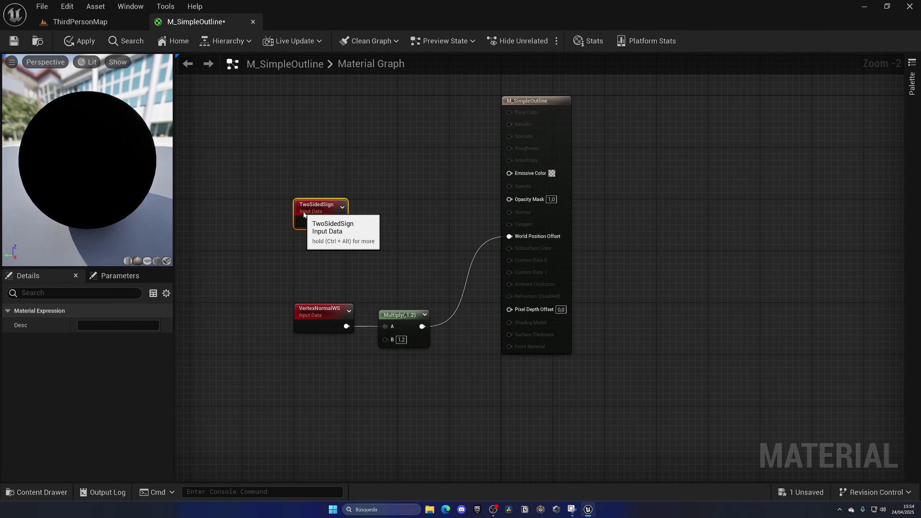
{"action": "left_click_drag", "start_coordinate": [338, 222], "coordinate": [381, 222]}
{"action": "type", "text": "one mi"}
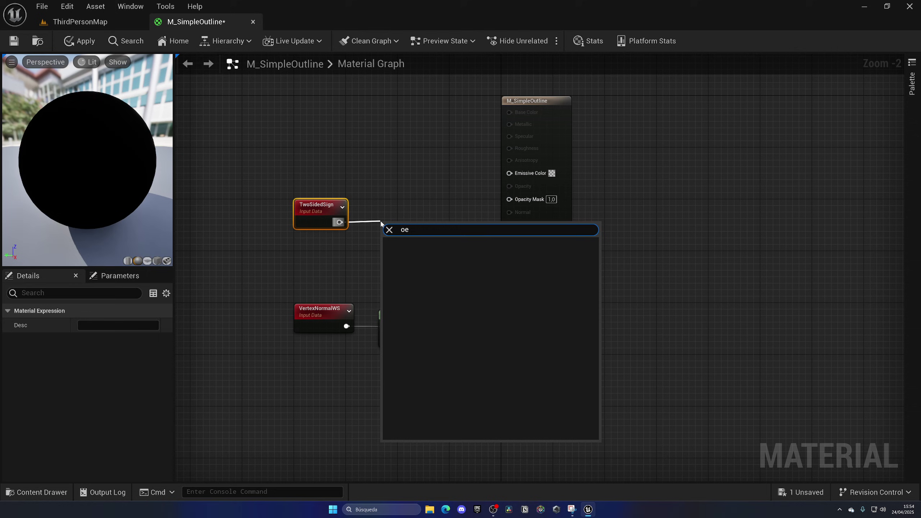
{"action": "key", "text": "Return"}
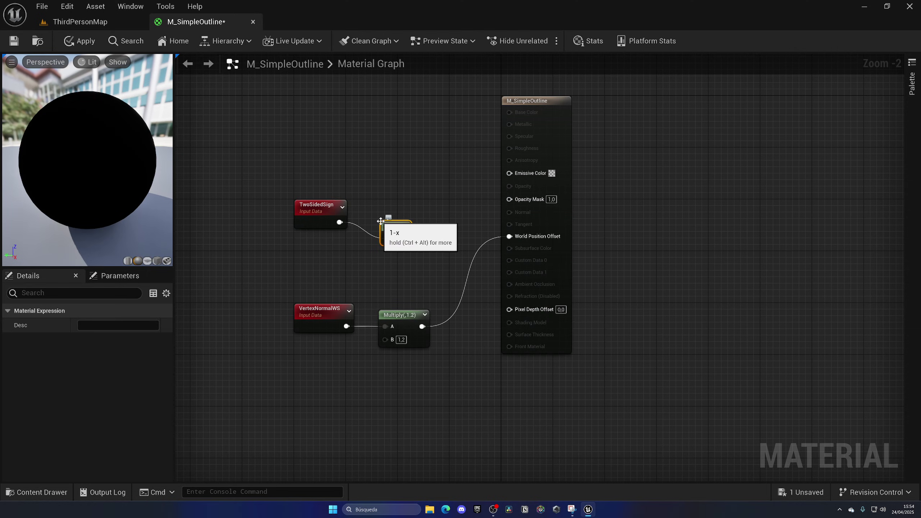
{"action": "left_click_drag", "start_coordinate": [347, 191], "coordinate": [509, 199]}
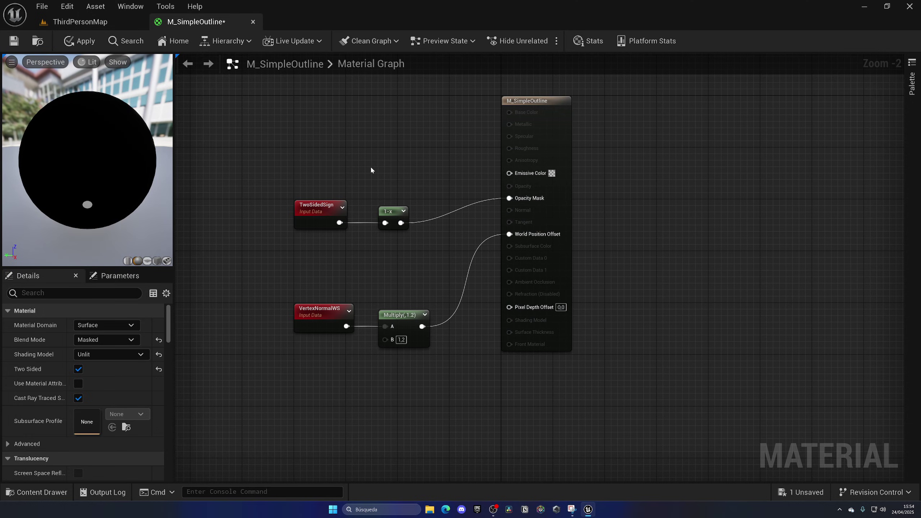
{"action": "right_click_drag", "start_coordinate": [375, 166], "coordinate": [389, 201]}
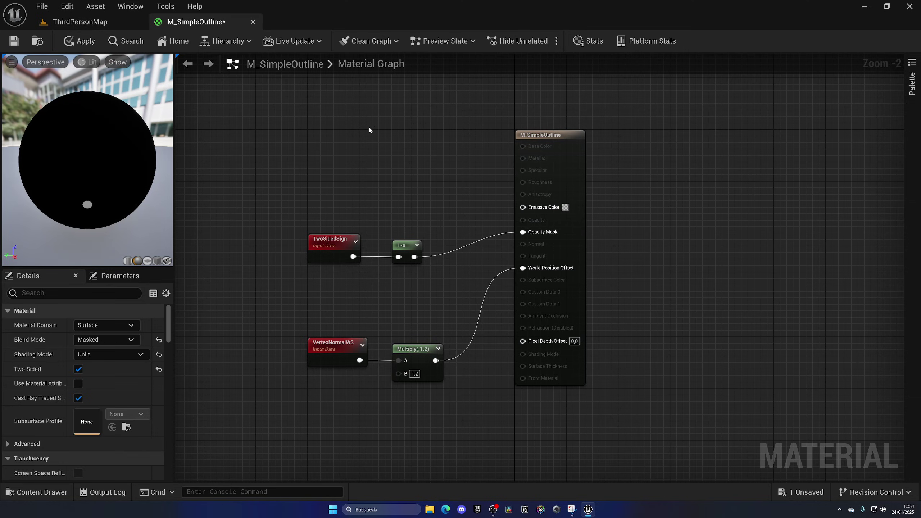
Step: Add a constant colour set to saturated blue and wire it into Emissive Color
{"action": "left_click", "coordinate": [340, 141]}
{"action": "left_click_drag", "start_coordinate": [358, 186], "coordinate": [327, 180]}
{"action": "double_click", "coordinate": [326, 180]}
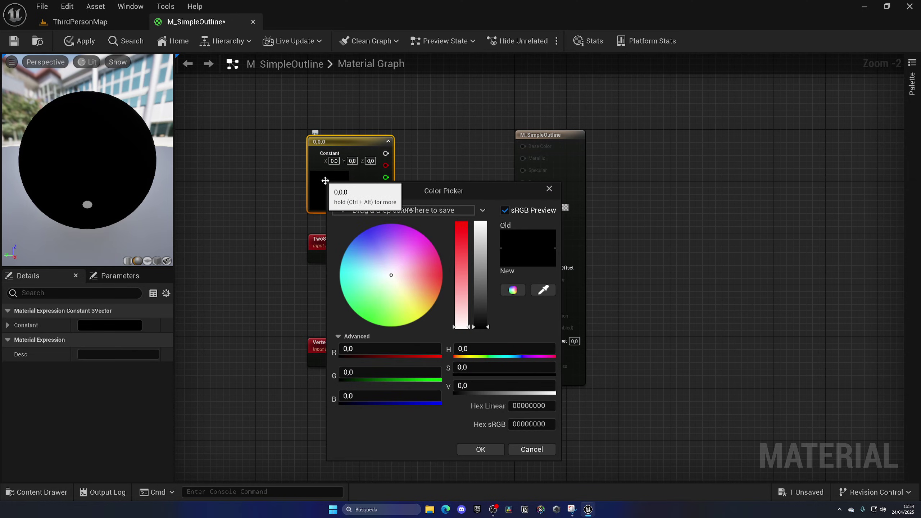
{"action": "left_click", "coordinate": [368, 263]}
{"action": "left_click_drag", "start_coordinate": [368, 262], "coordinate": [348, 242]}
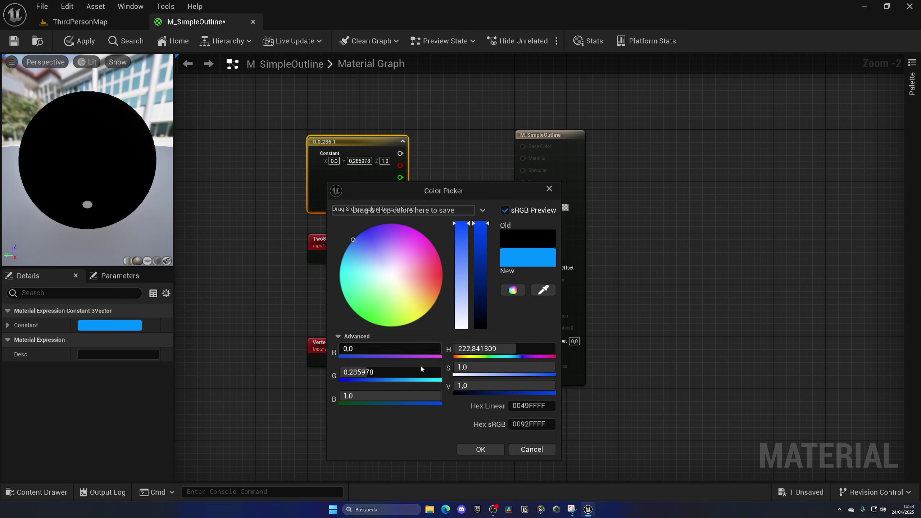
{"action": "left_click", "coordinate": [481, 449]}
{"action": "left_click_drag", "start_coordinate": [400, 153], "coordinate": [523, 206]}
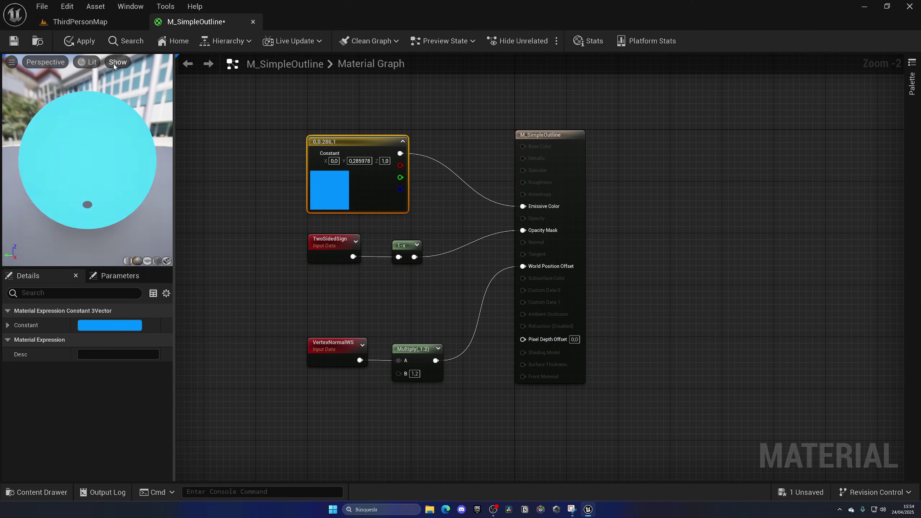
Step: Apply and save the material, then return to the ThirdPersonMap level
{"action": "left_click", "coordinate": [80, 40]}
{"action": "left_click", "coordinate": [14, 42]}
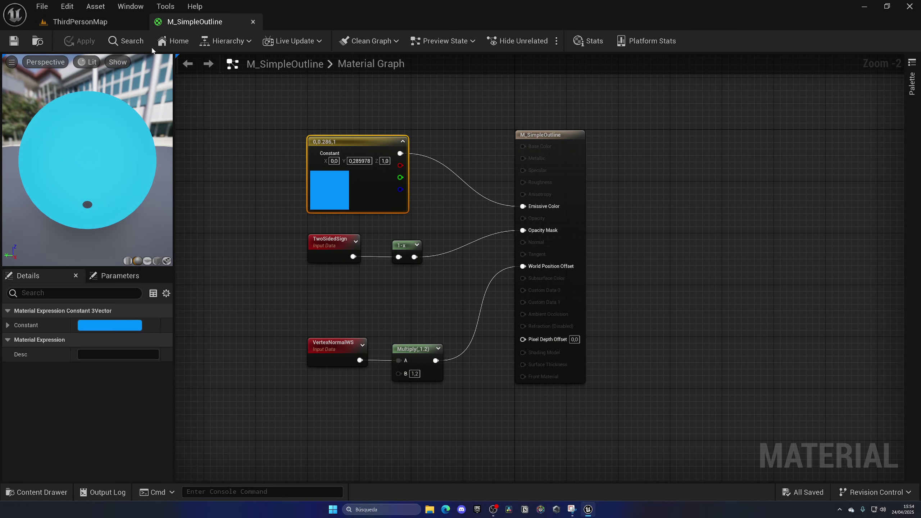
{"action": "left_click", "coordinate": [80, 22]}
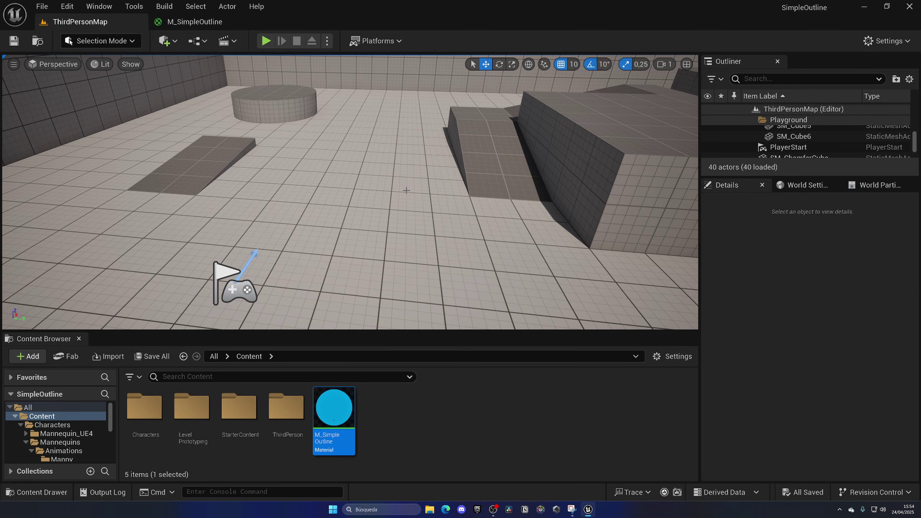
Step: Place MM_Idle from Characters > Mannequins > Animations > Manny into the level and frame it
{"action": "double_click", "coordinate": [145, 406]}
{"action": "double_click", "coordinate": [191, 405]}
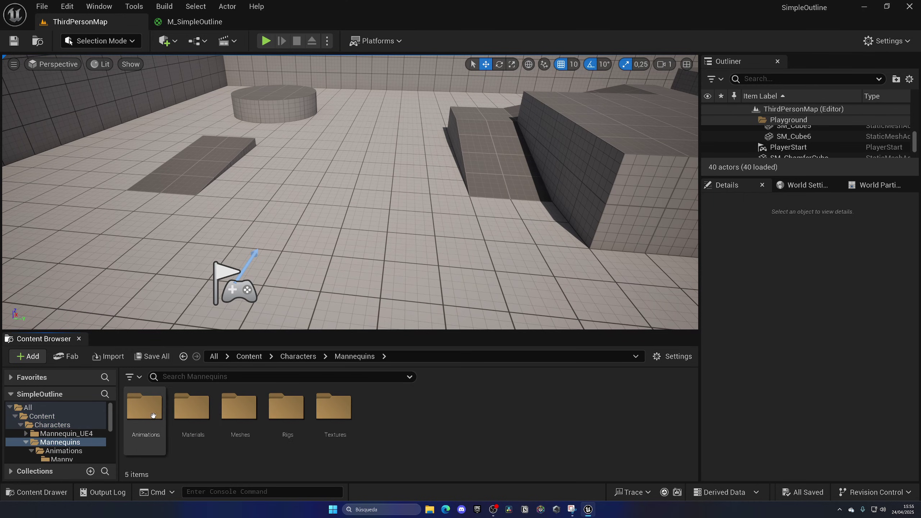
{"action": "double_click", "coordinate": [152, 411]}
{"action": "double_click", "coordinate": [153, 415]}
{"action": "left_click_drag", "start_coordinate": [239, 406], "coordinate": [342, 200]}
{"action": "key", "text": "e"}
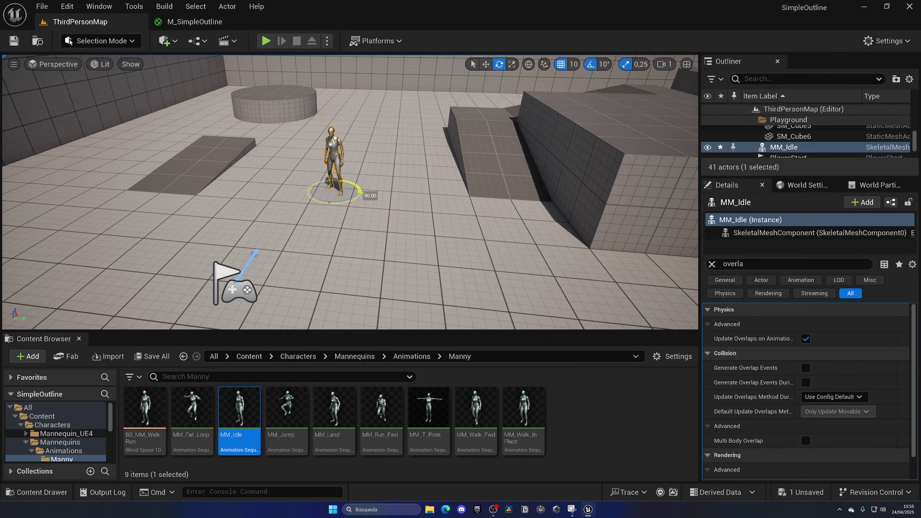
{"action": "key", "text": "w"}
{"action": "key", "text": "f"}
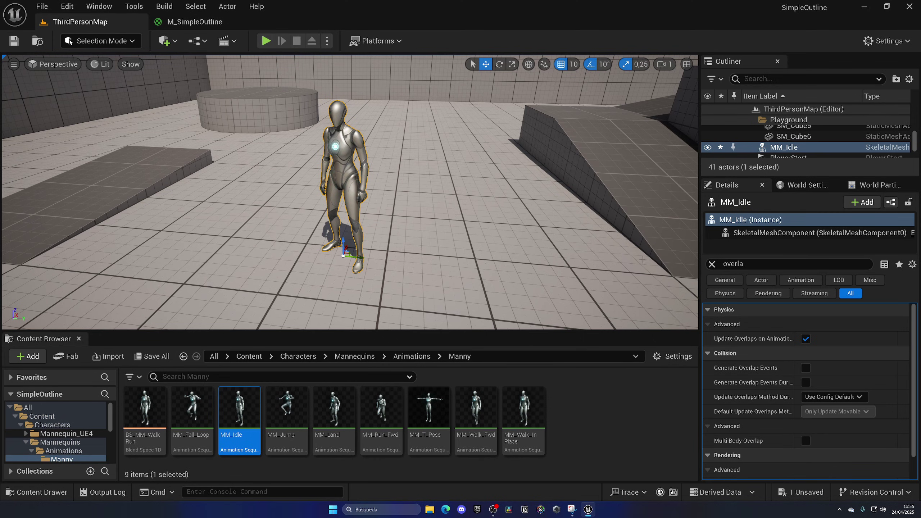
Step: Assign M_SimpleOutline as the mannequin's Overlay Material and zoom in on the outline
{"action": "left_click", "coordinate": [711, 265]}
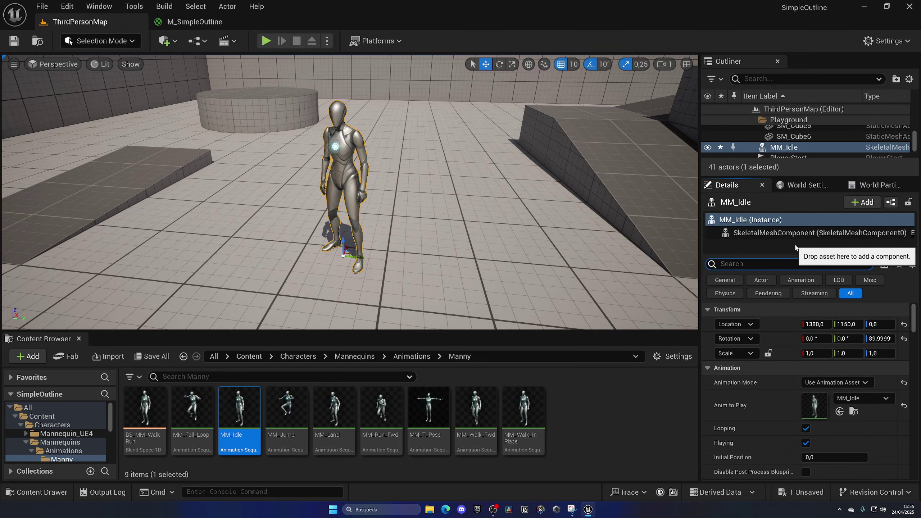
{"action": "type", "text": "ver"}
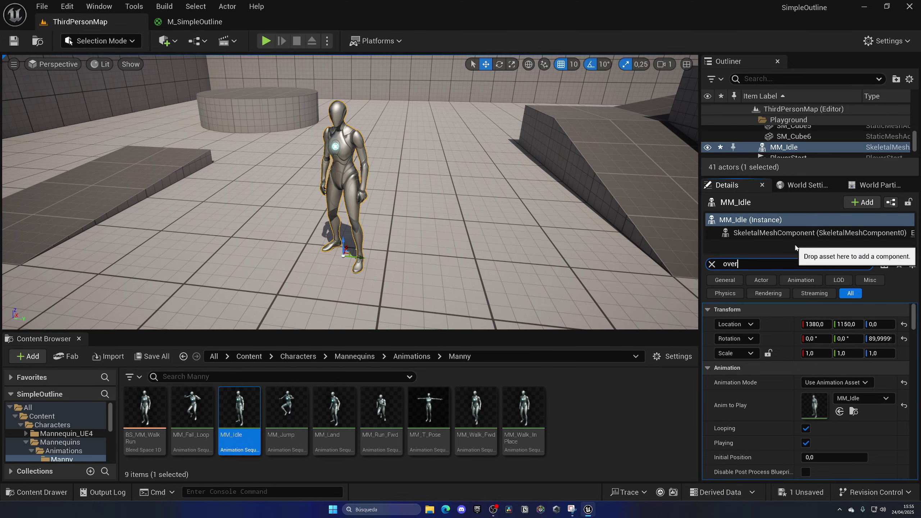
{"action": "type", "text": "la"}
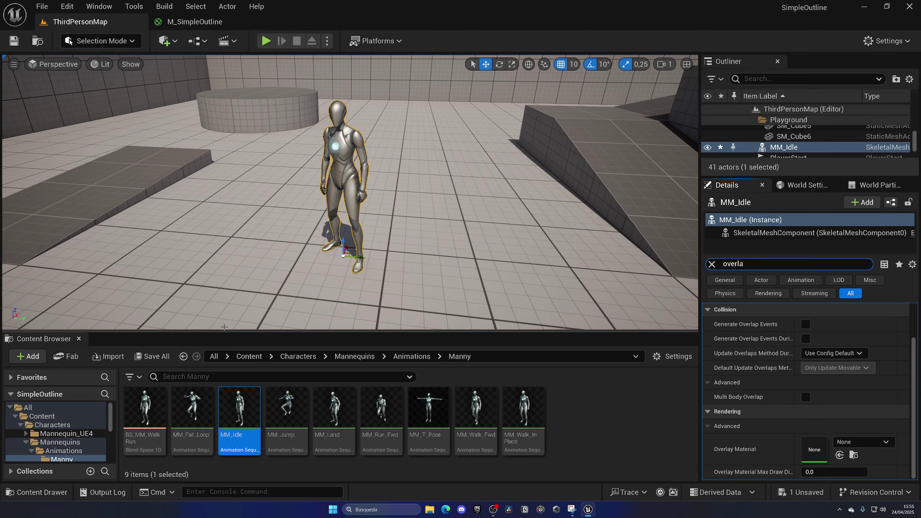
{"action": "left_click", "coordinate": [260, 357]}
{"action": "left_click_drag", "start_coordinate": [333, 408], "coordinate": [817, 449]}
{"action": "right_click_drag", "start_coordinate": [348, 188], "coordinate": [348, 188]}
{"action": "scroll", "coordinate": [456, 224], "scroll_direction": "up", "scroll_amount": 3}
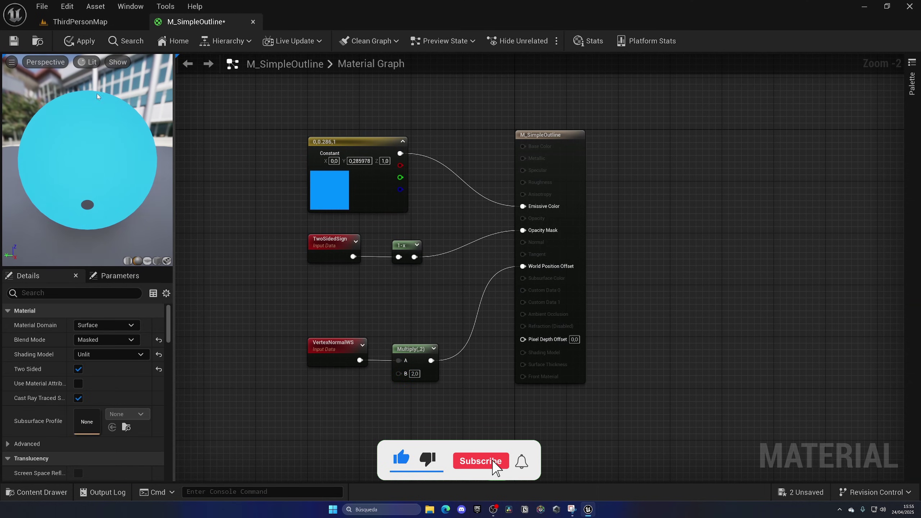
Step: Change the Multiply node's B value to 1.5 and apply
{"action": "left_click", "coordinate": [80, 22]}
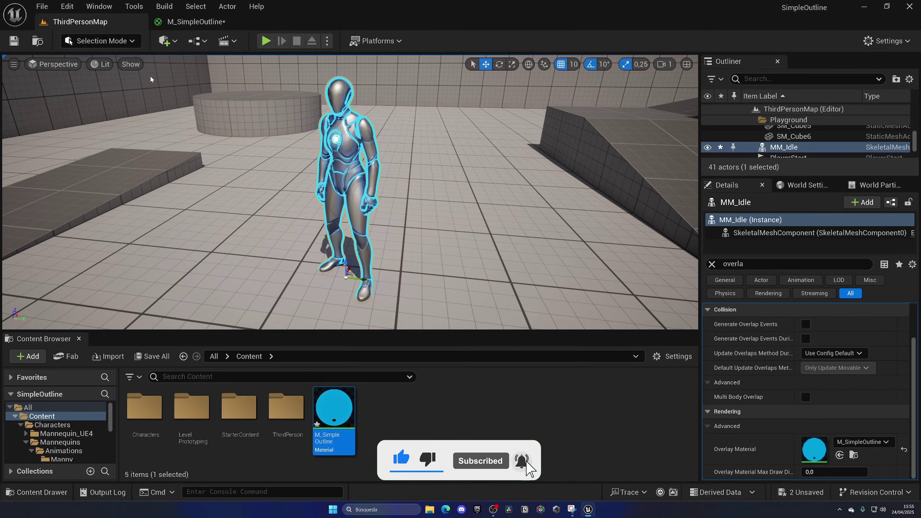
{"action": "left_click", "coordinate": [174, 23]}
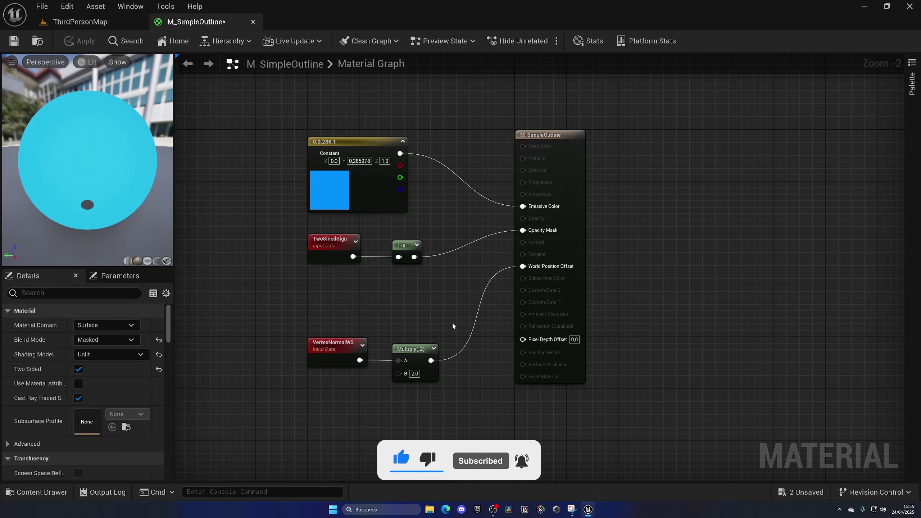
{"action": "left_click", "coordinate": [413, 373]}
{"action": "type", "text": "1.5"}
{"action": "key", "text": "Return"}
{"action": "left_click", "coordinate": [79, 40]}
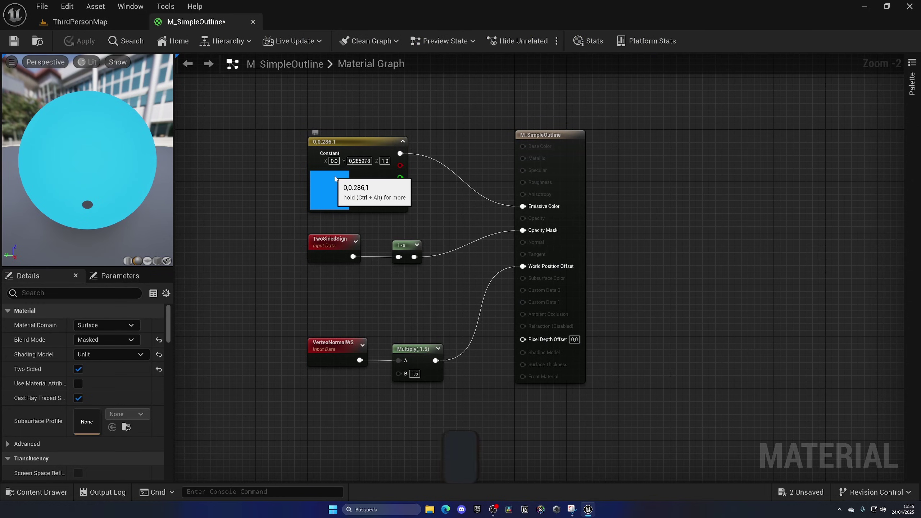
Step: Make the emissive constant magenta (1, 0, 0.731608), apply, and view the outline in the level
{"action": "double_click", "coordinate": [335, 178]}
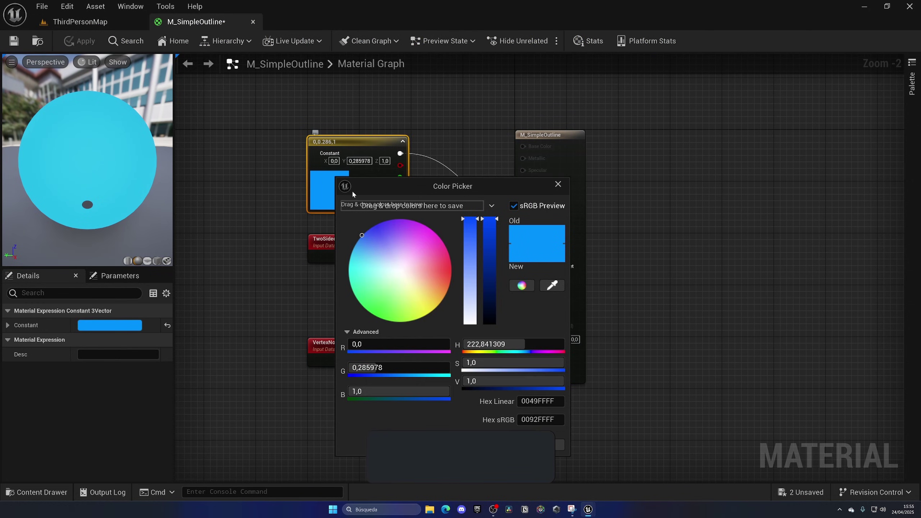
{"action": "left_click_drag", "start_coordinate": [448, 221], "coordinate": [448, 222]}
{"action": "left_click", "coordinate": [85, 54]}
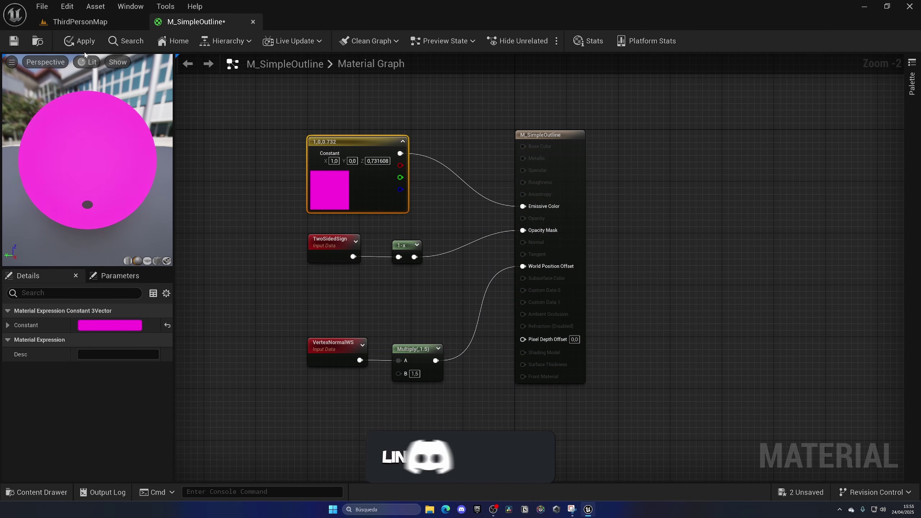
{"action": "left_click", "coordinate": [79, 40]}
{"action": "left_click", "coordinate": [79, 22]}
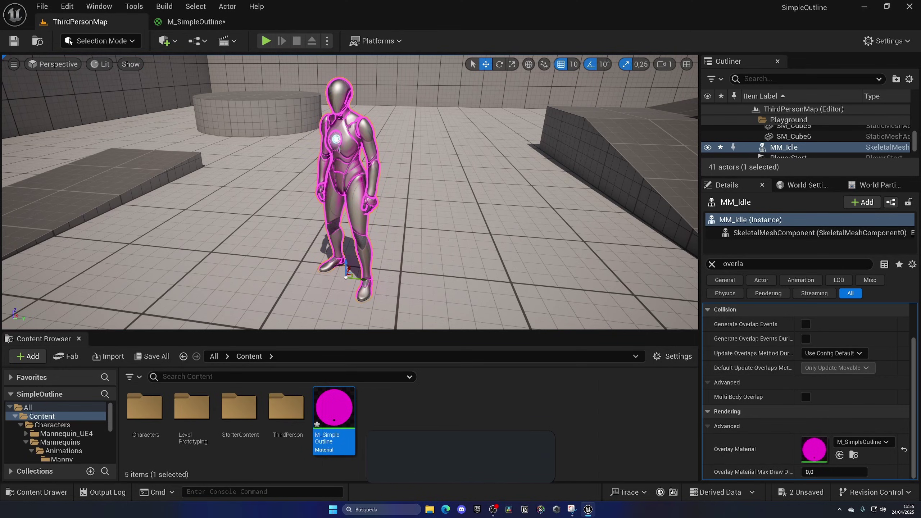
Step: Back in the M_SimpleOutline graph, recentre the view and clear the node selection
{"action": "left_click", "coordinate": [205, 29]}
{"action": "scroll", "coordinate": [272, 177], "scroll_direction": "down", "scroll_amount": 1}
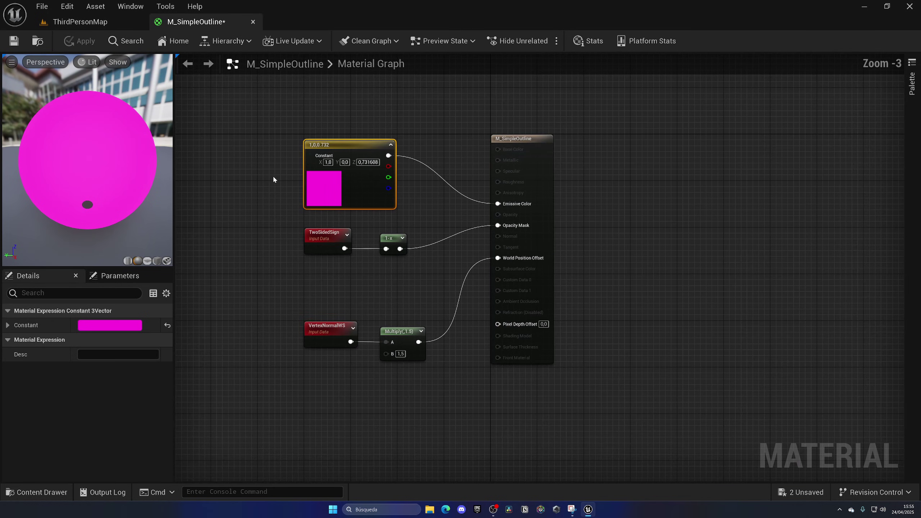
{"action": "right_click_drag", "start_coordinate": [273, 175], "coordinate": [300, 170]}
{"action": "right_click", "coordinate": [359, 185]}
{"action": "left_click", "coordinate": [262, 167]}
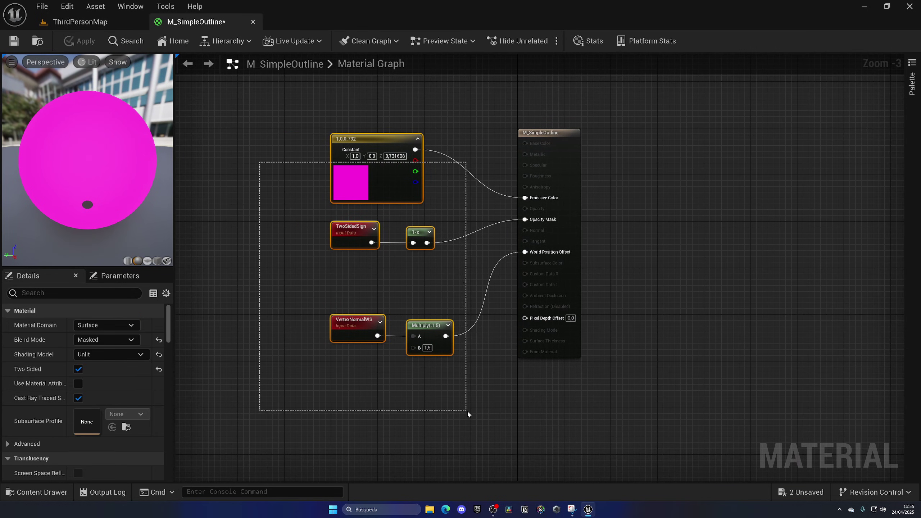
{"action": "left_click_drag", "start_coordinate": [467, 410], "coordinate": [469, 412]}
{"action": "left_click", "coordinate": [457, 409]}
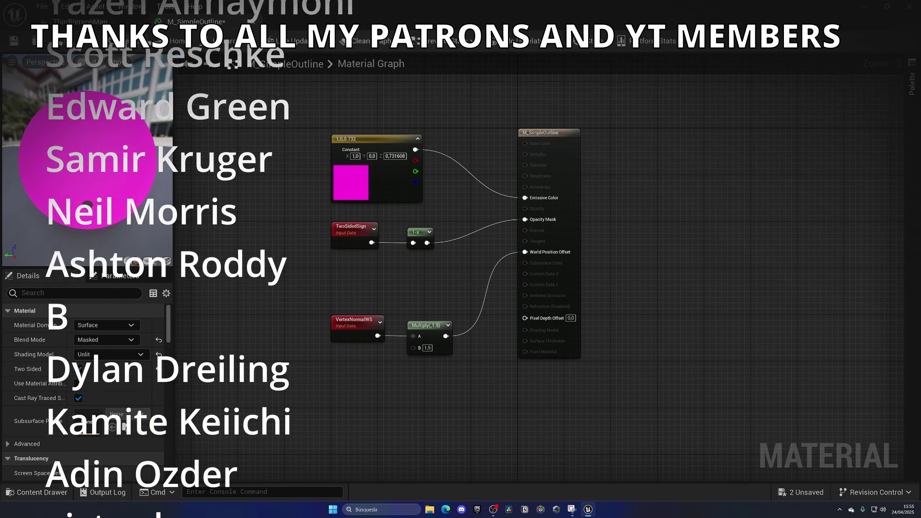